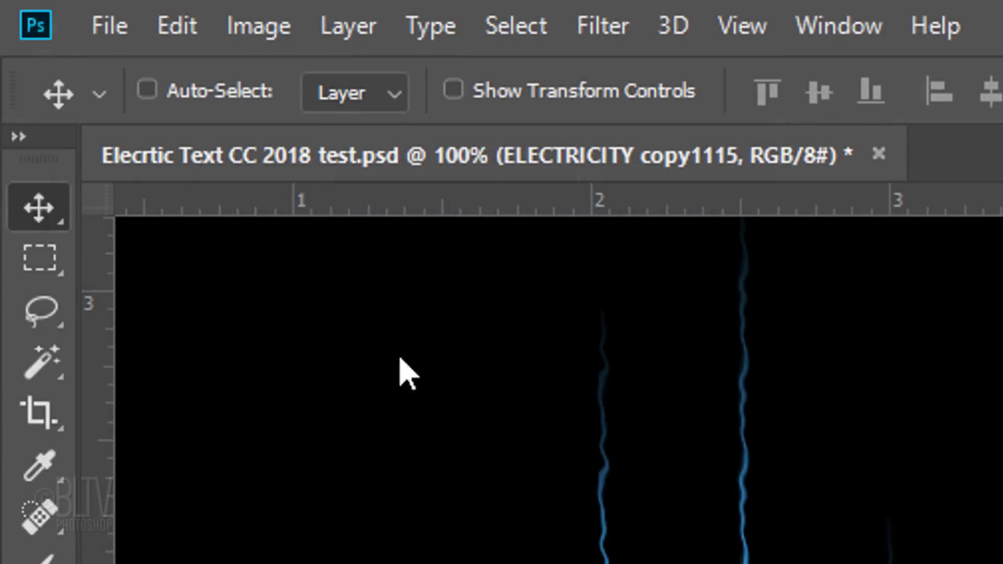
Step: Create a new 1500 × 1500 px document at 150 Pixels/Inch with a black background
{"action": "left_click", "coordinate": [31, 8]}
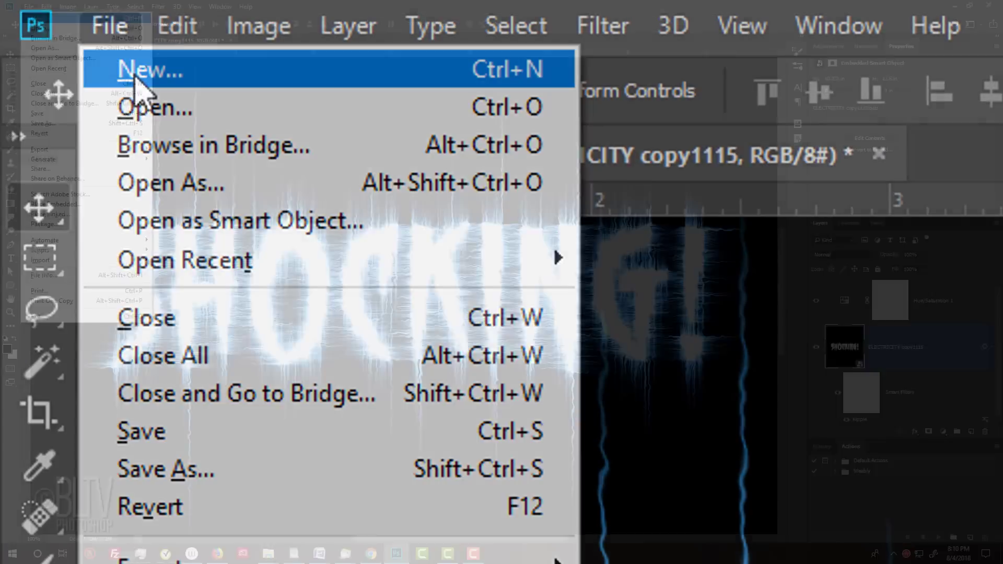
{"action": "left_click", "coordinate": [136, 73]}
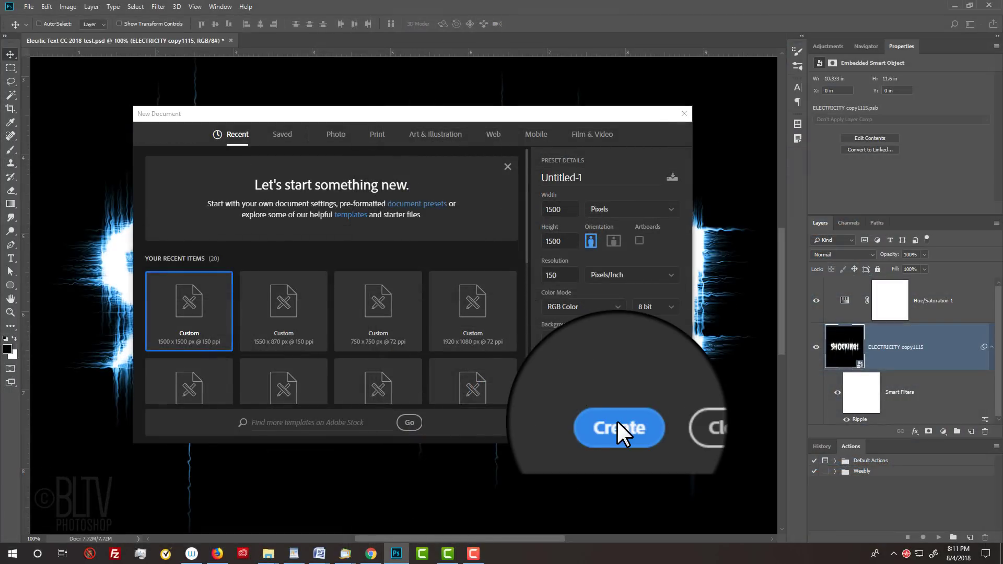
{"action": "left_click", "coordinate": [617, 421]}
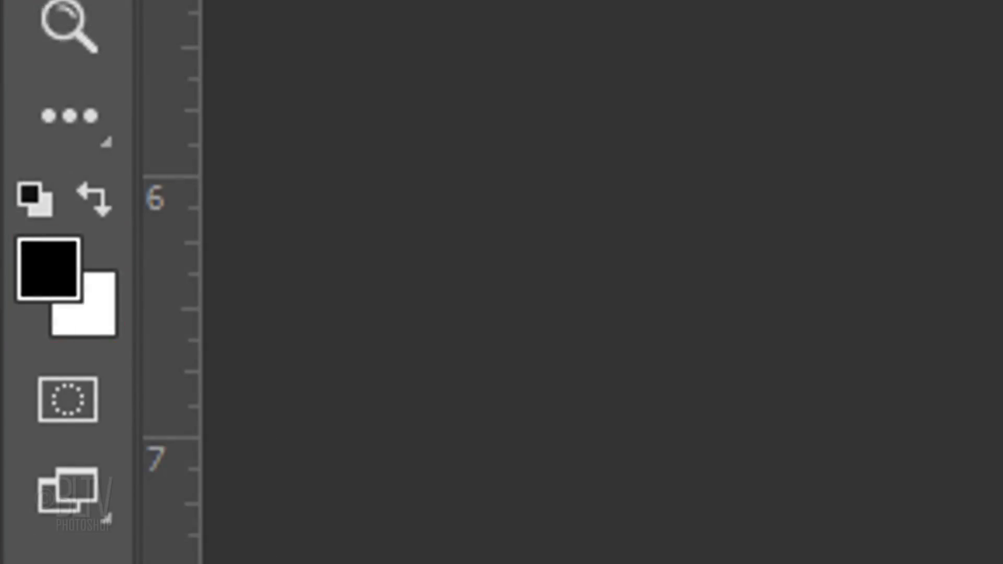
Step: Reset the colours to default black and white, ending with white as the foreground
{"action": "key", "text": "d"}
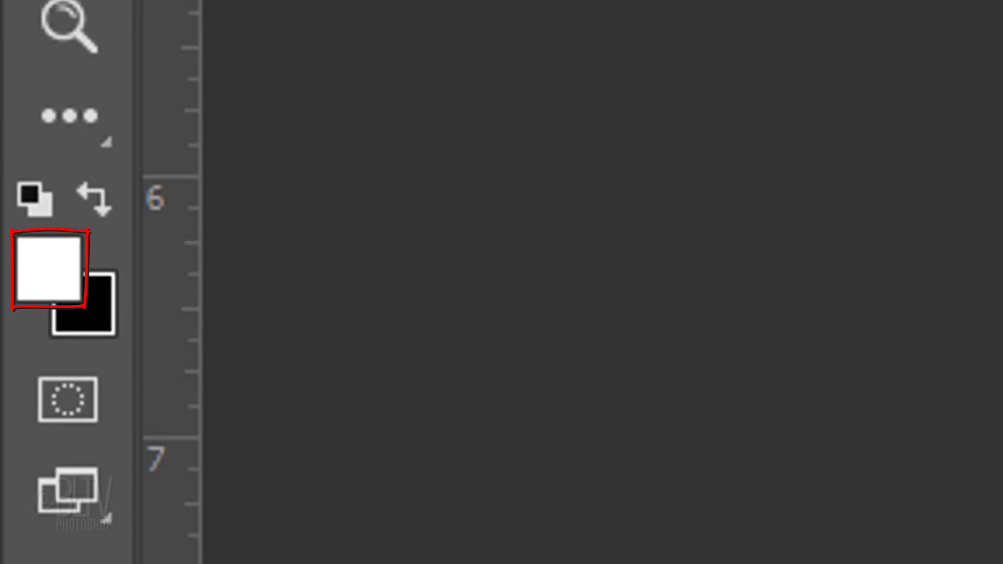
Step: Pick the Horizontal Type Tool with font ShockTherapy BB Regular, 142 pt, centre-aligned
{"action": "left_click", "coordinate": [67, 211]}
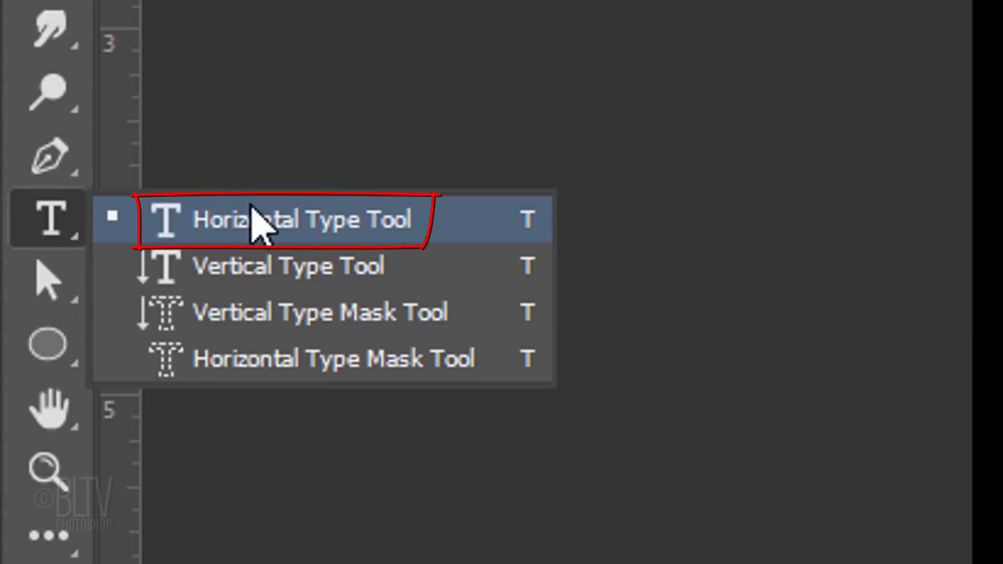
{"action": "left_click", "coordinate": [256, 219]}
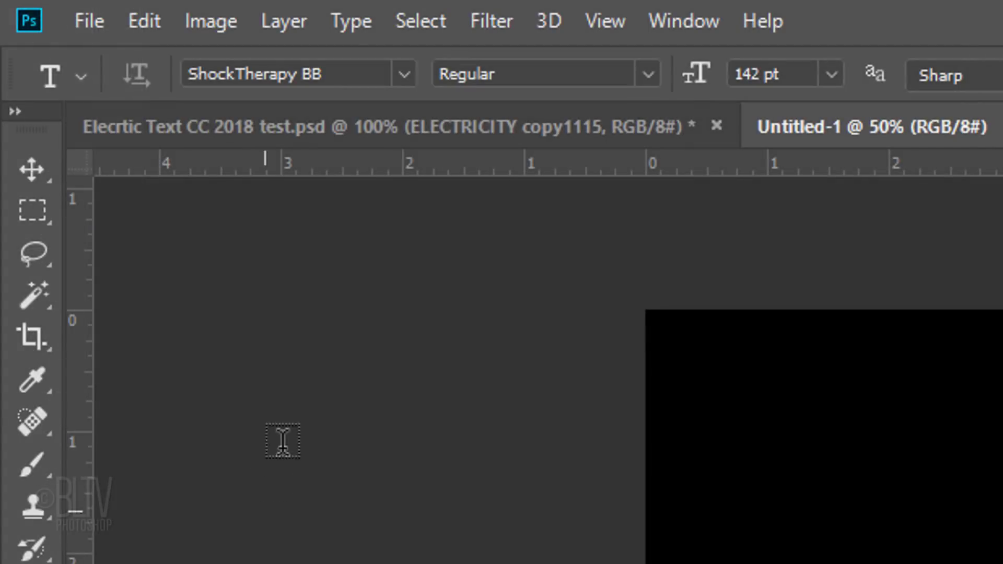
{"action": "left_click", "coordinate": [402, 78]}
{"action": "type", "text": "shock"}
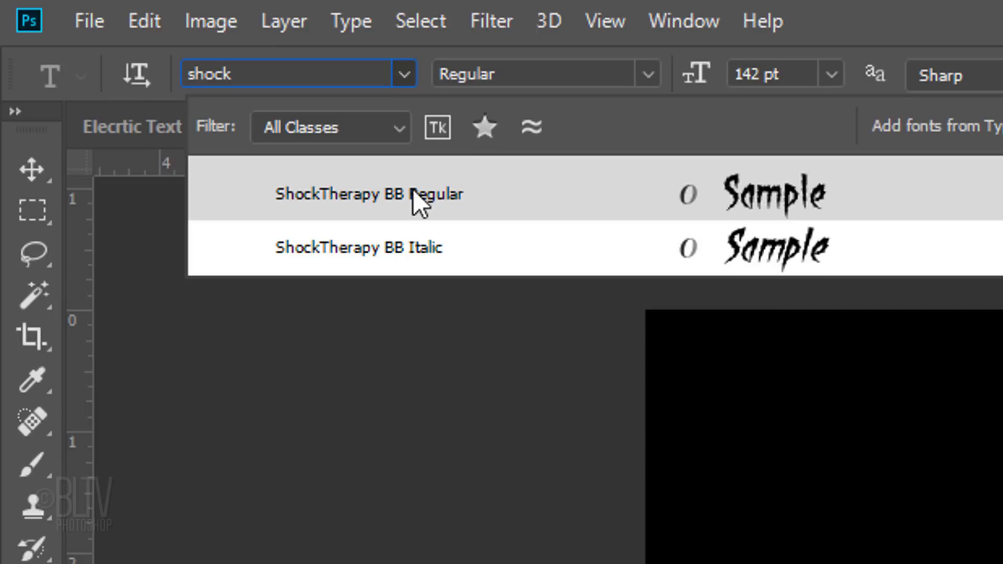
{"action": "left_click", "coordinate": [412, 192]}
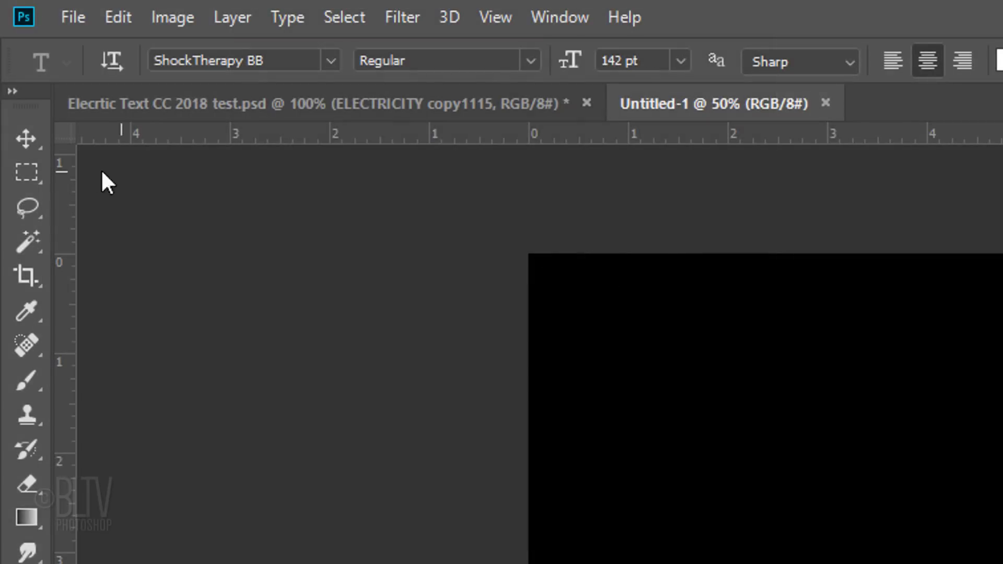
Step: Commit the SHOCKING! text, select all, and convert its layer to a smart object
{"action": "left_click", "coordinate": [27, 139]}
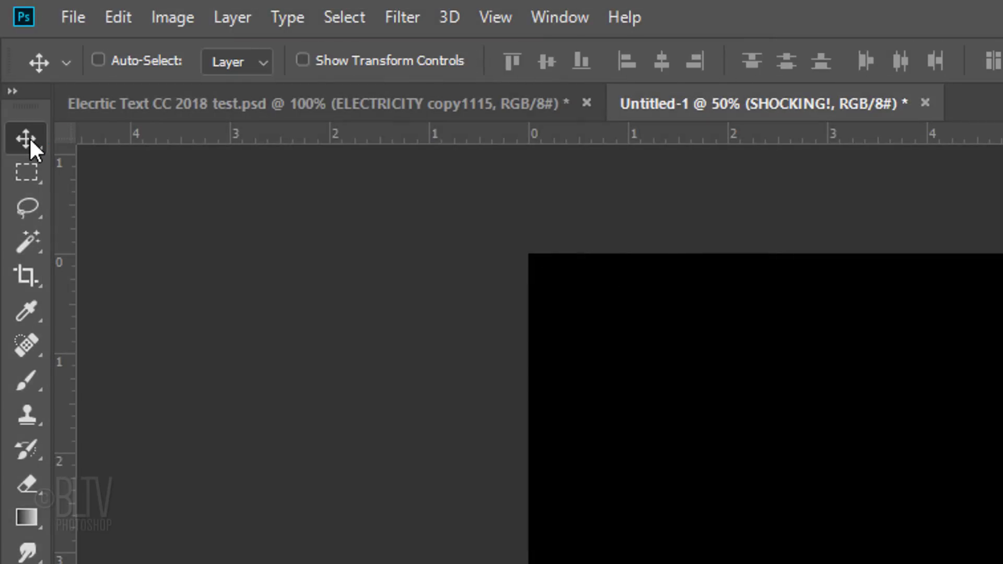
{"action": "key", "text": "ctrl+a"}
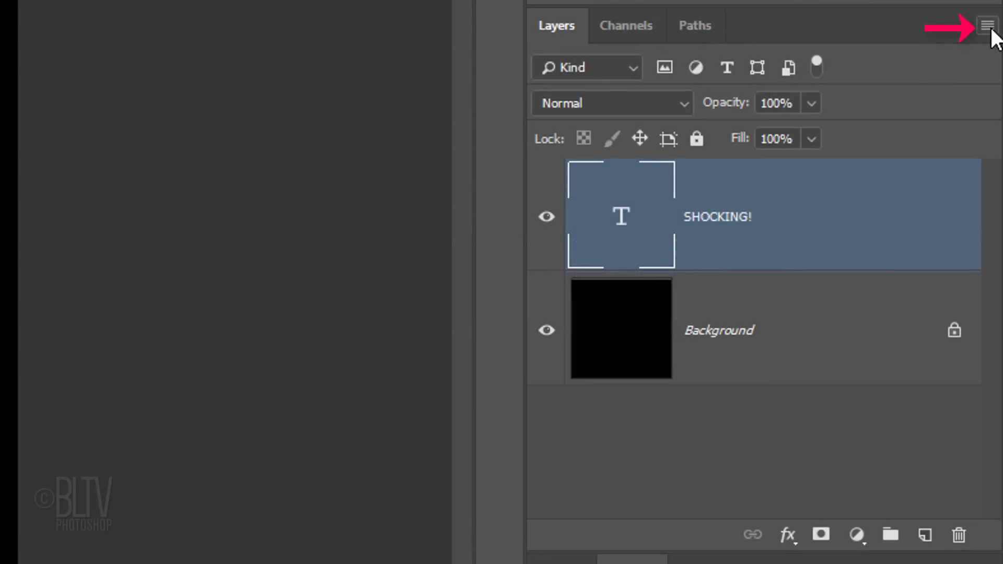
{"action": "left_click", "coordinate": [992, 31]}
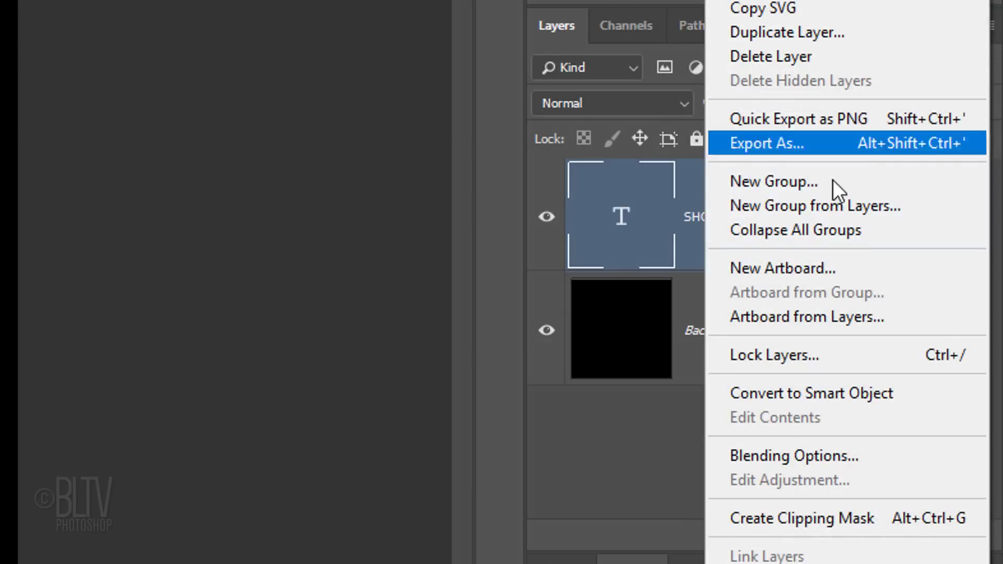
{"action": "left_click", "coordinate": [768, 402]}
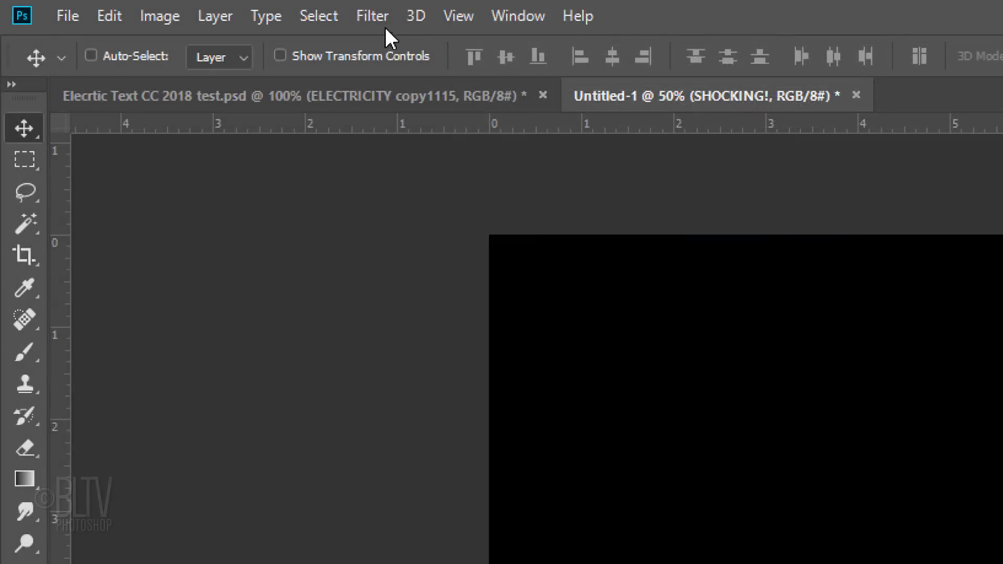
Step: Apply Stylize > Wind to SHOCKING! from the left, then reapply it from the right
{"action": "left_click", "coordinate": [375, 15]}
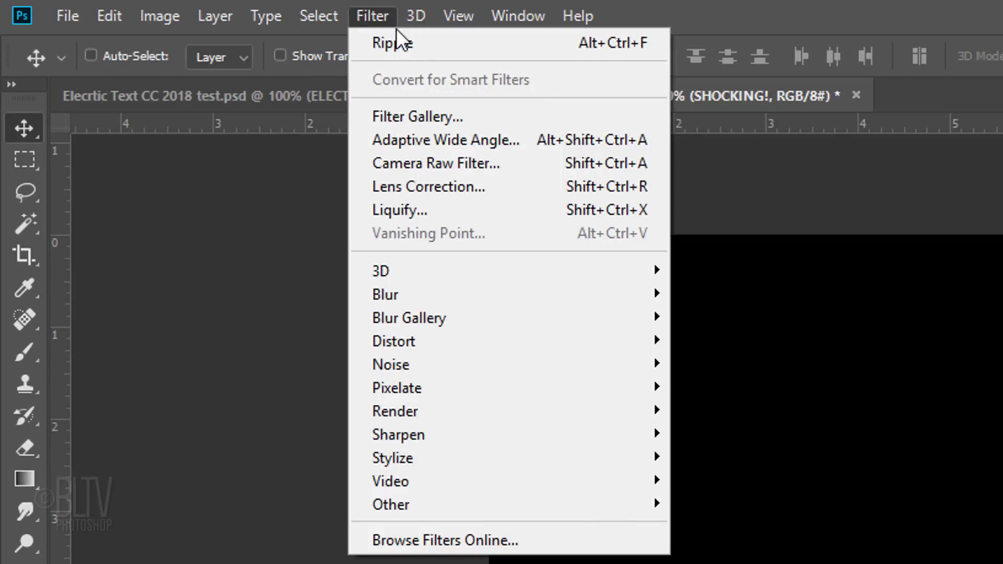
{"action": "mouse_move", "coordinate": [408, 457]}
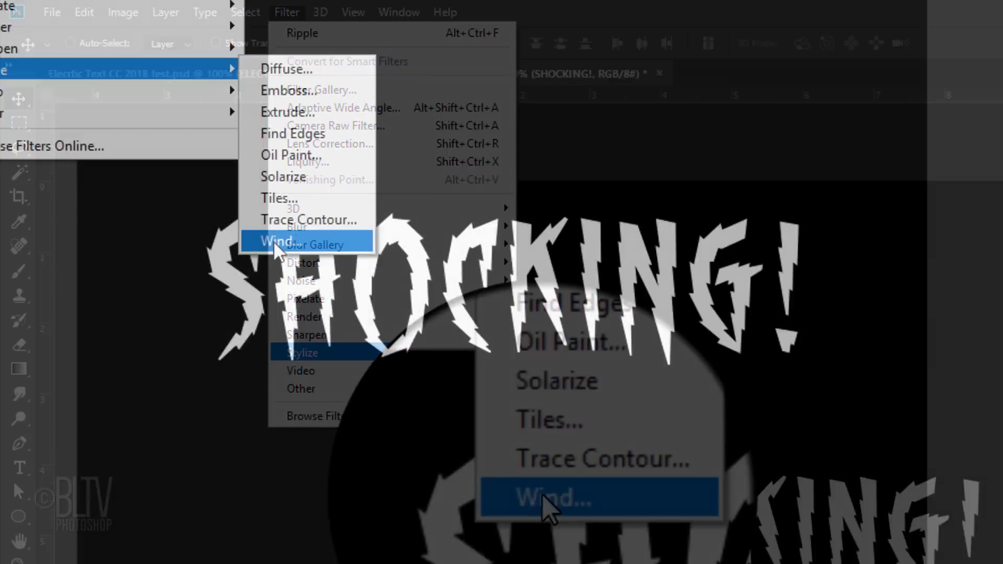
{"action": "left_click", "coordinate": [543, 496]}
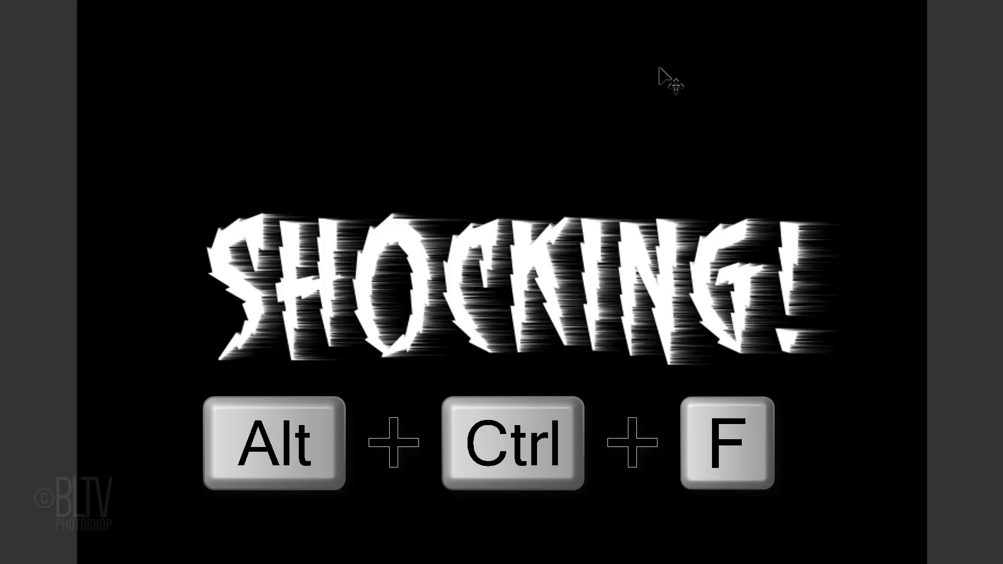
{"action": "key", "text": "ctrl+alt+f"}
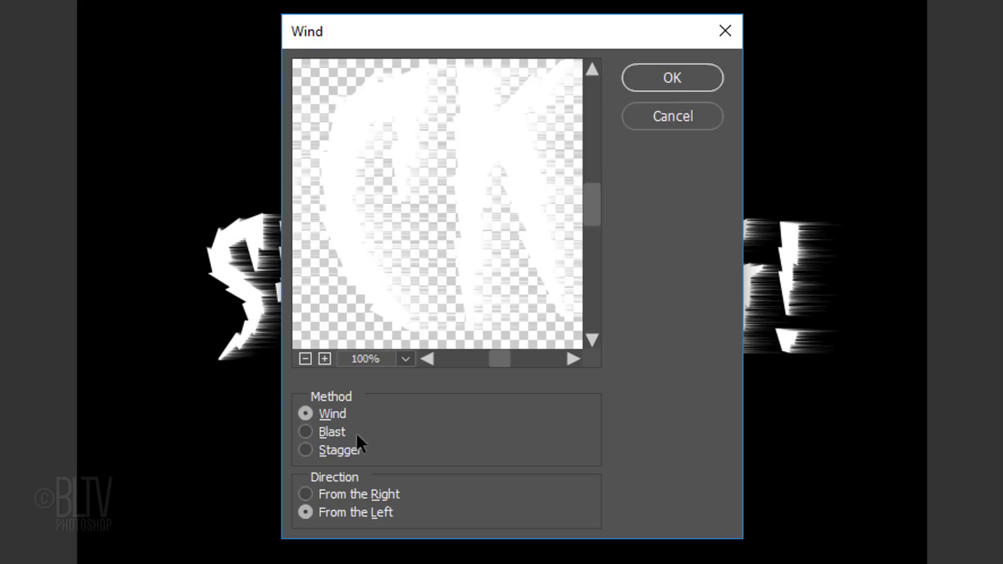
{"action": "left_click", "coordinate": [305, 494]}
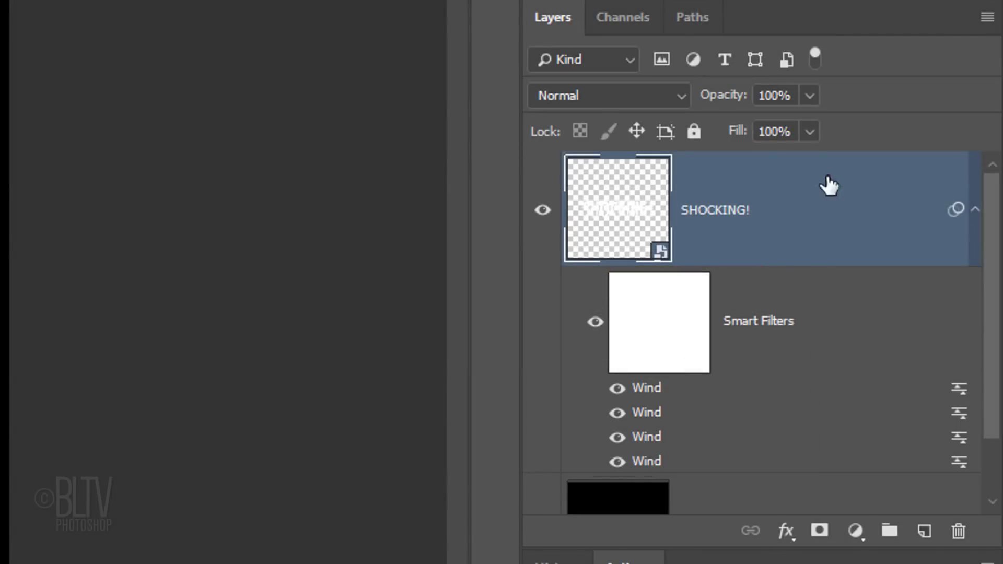
Step: Duplicate the SHOCKING! smart object and rotate the copy 90° clockwise
{"action": "left_click", "coordinate": [975, 211]}
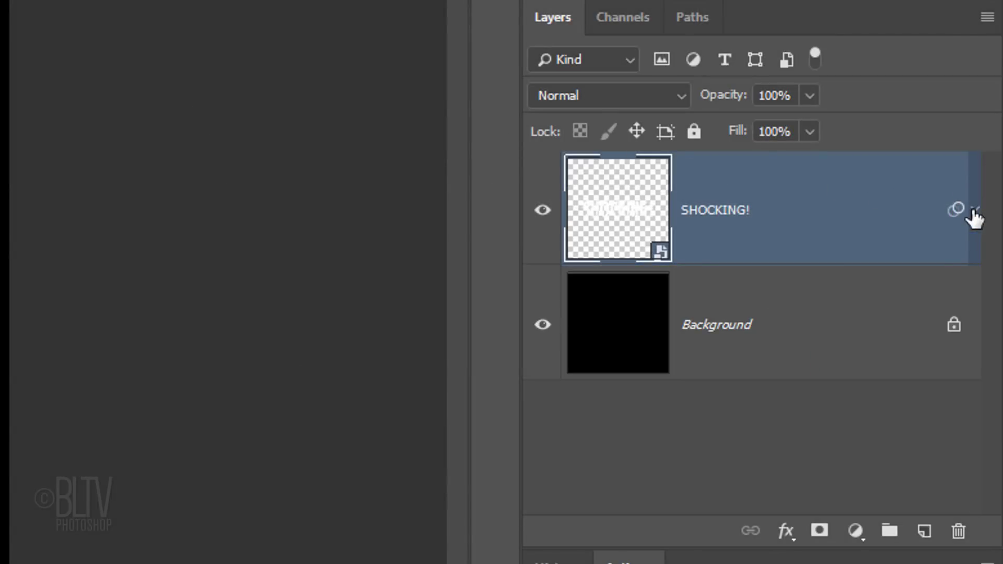
{"action": "key", "text": "ctrl+j"}
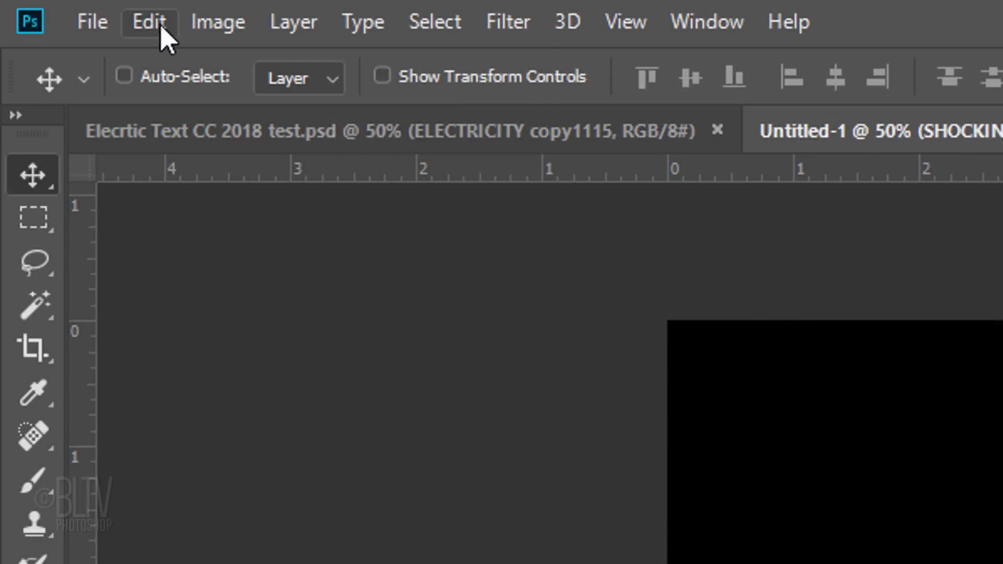
{"action": "left_click", "coordinate": [150, 22]}
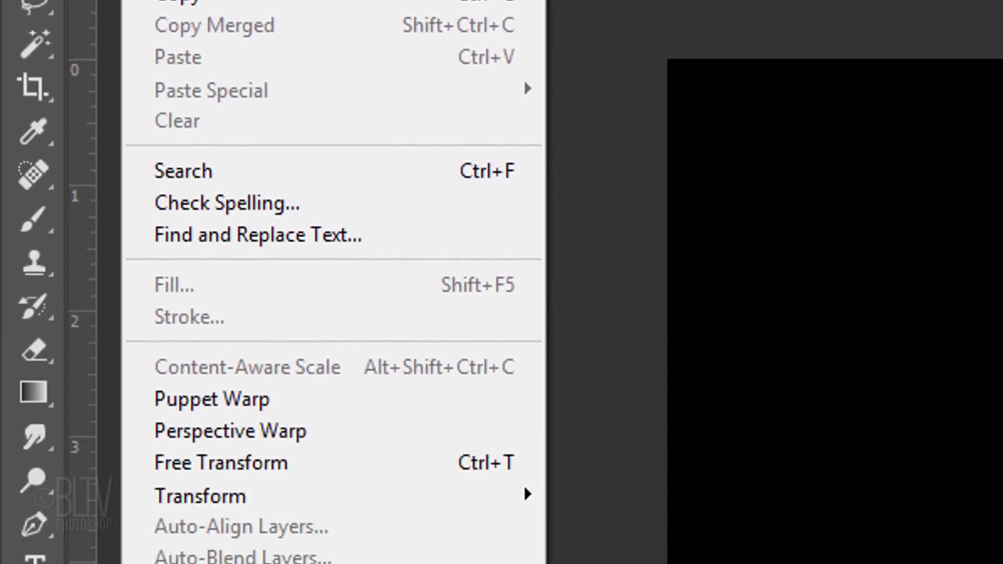
{"action": "mouse_move", "coordinate": [208, 255]}
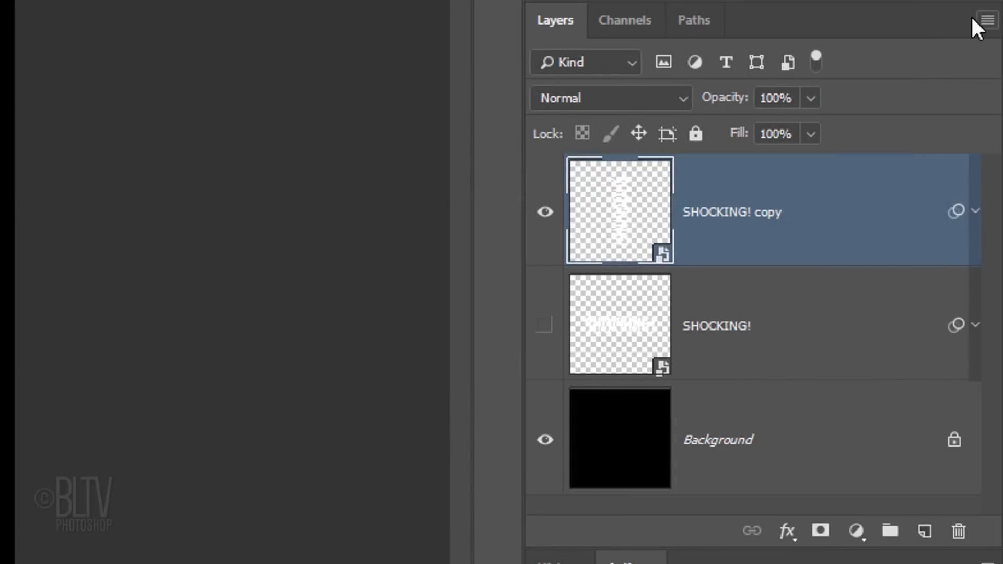
Step: Convert SHOCKING! copy to a smart object, then rotate it 90° counter-clockwise
{"action": "left_click", "coordinate": [977, 22]}
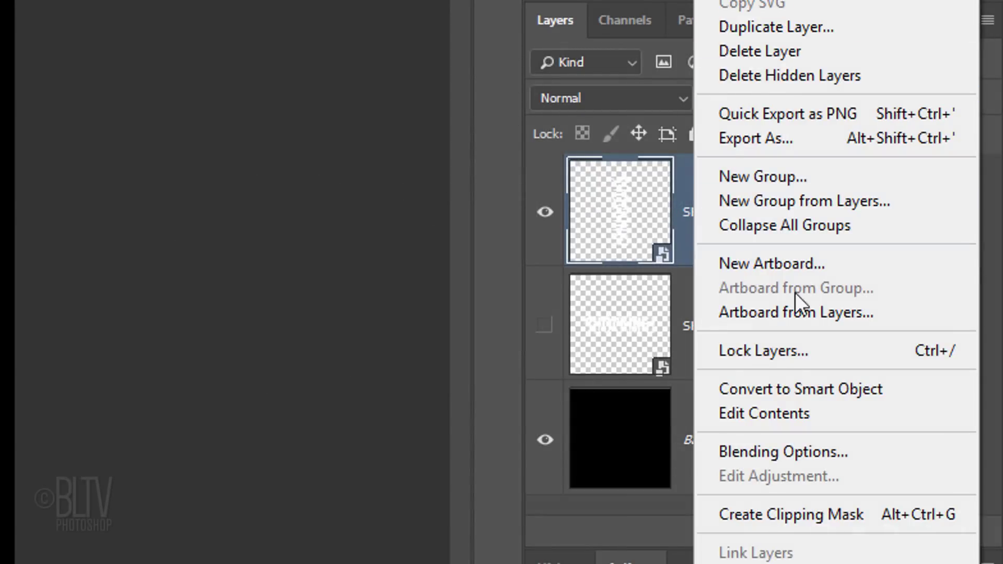
{"action": "left_click", "coordinate": [778, 388]}
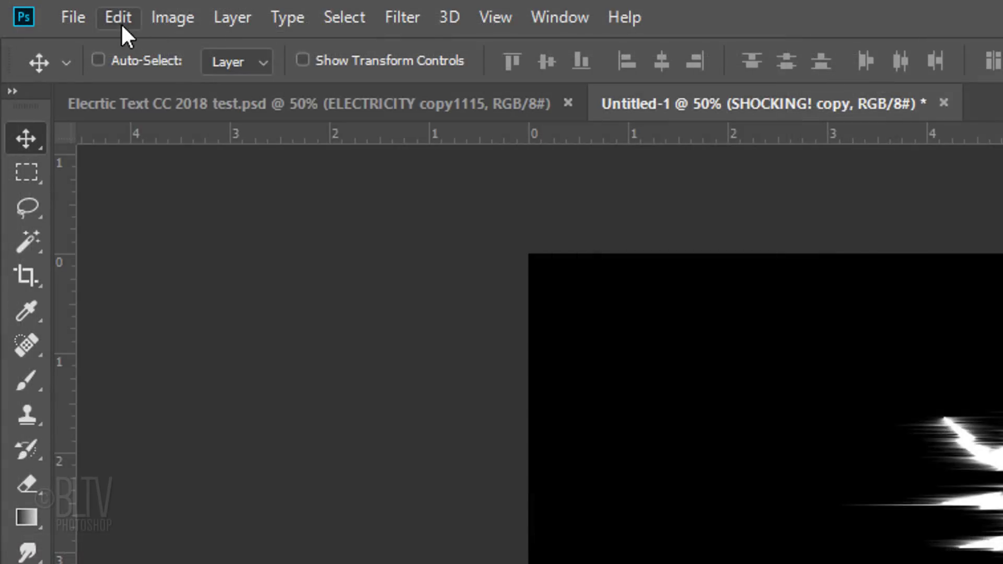
{"action": "left_click", "coordinate": [119, 18]}
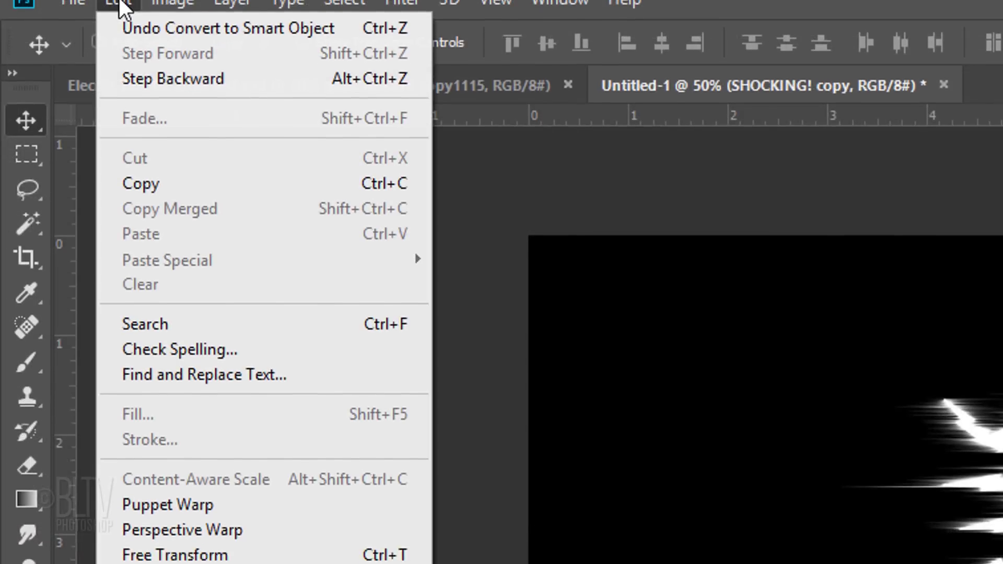
{"action": "mouse_move", "coordinate": [168, 288]}
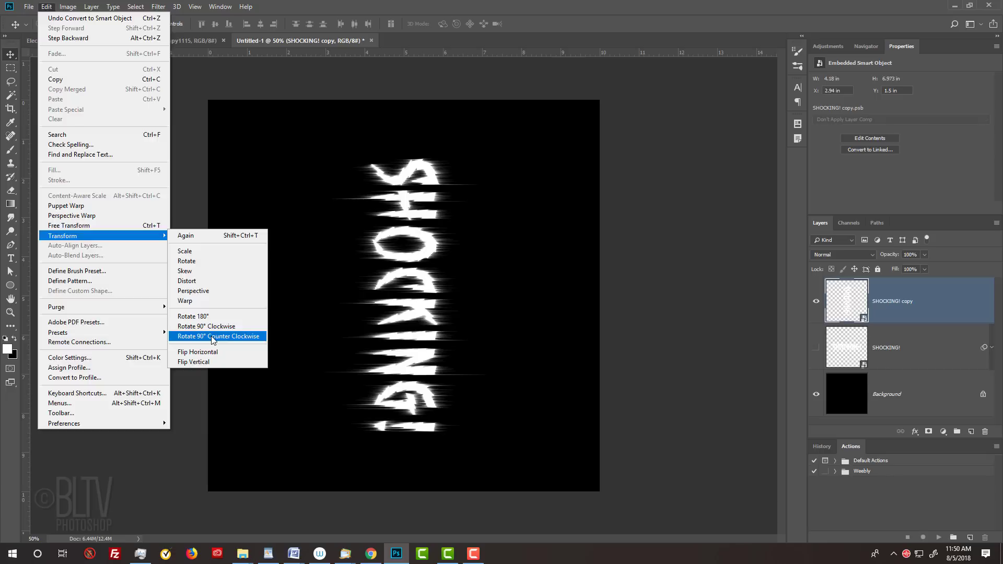
{"action": "left_click", "coordinate": [559, 457]}
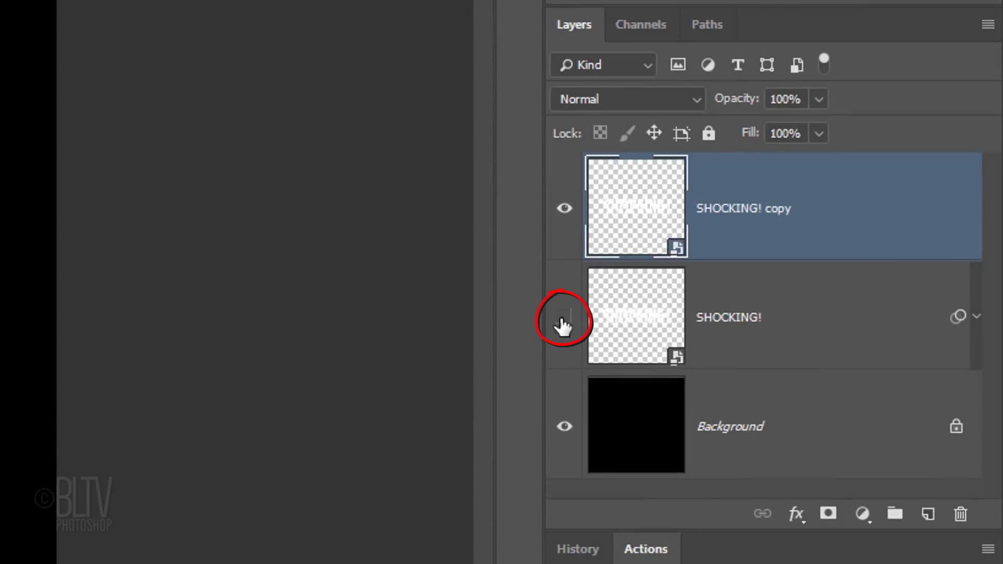
Step: Unhide the original SHOCKING! layer and merge both text layers into one smart object
{"action": "left_click", "coordinate": [563, 319]}
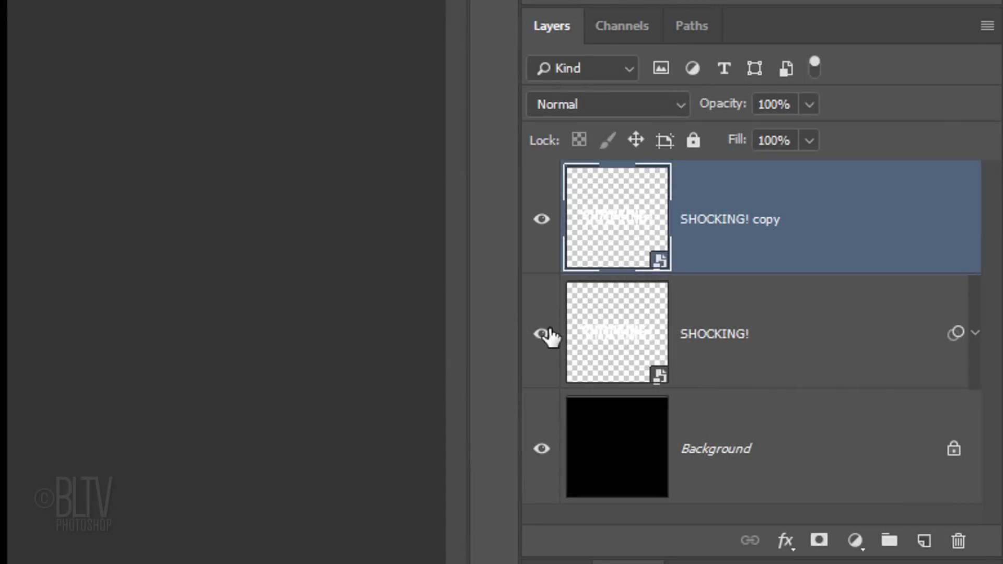
{"action": "left_click", "coordinate": [622, 333], "text": "shift"}
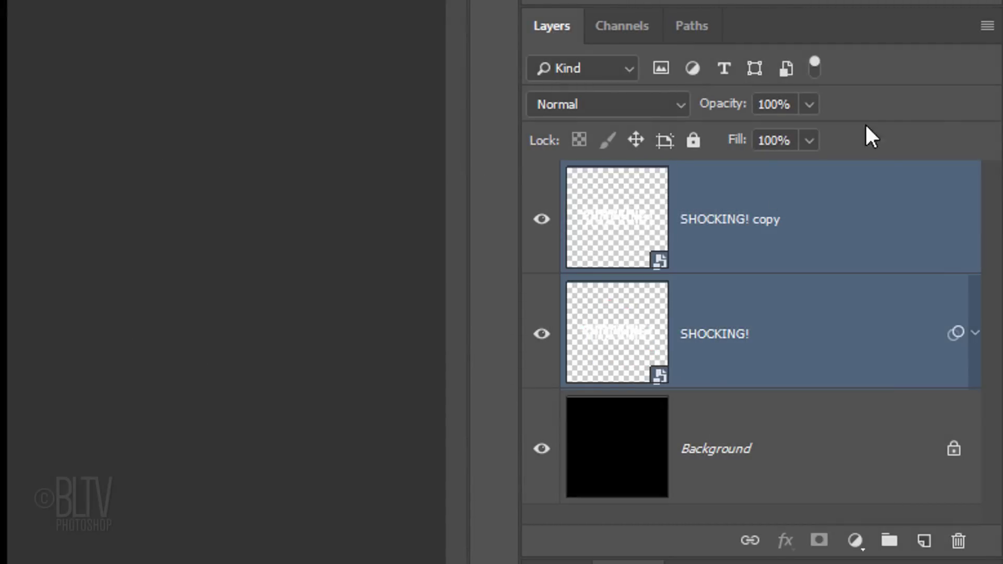
{"action": "left_click", "coordinate": [984, 27]}
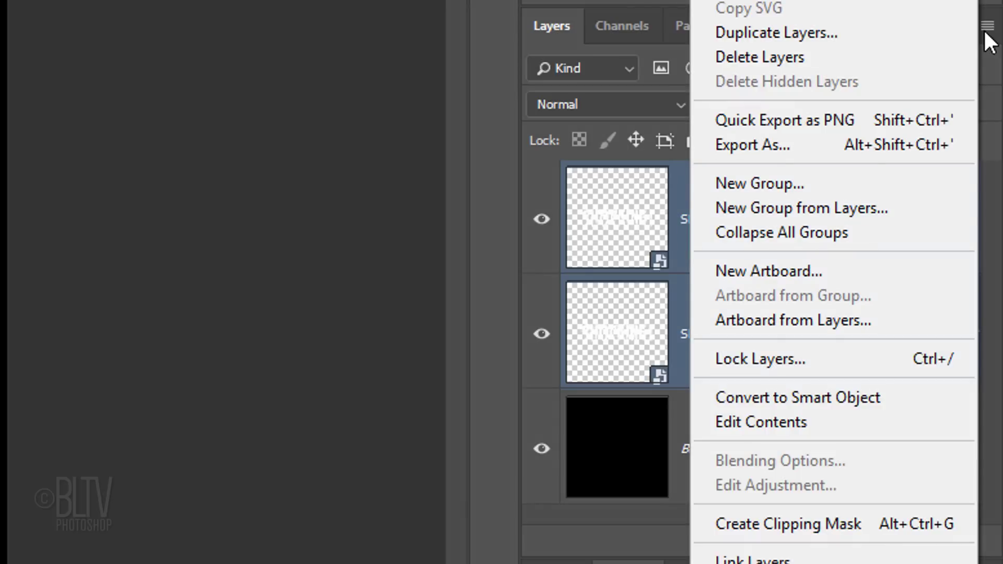
{"action": "left_click", "coordinate": [816, 397]}
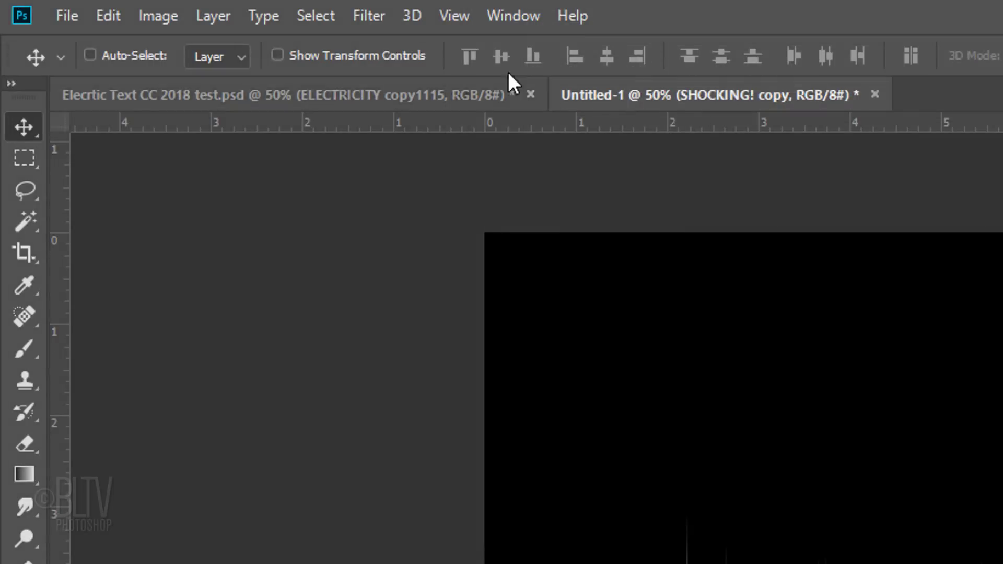
Step: Apply a Distort > Ripple smart filter with Amount 100 to the combined text
{"action": "left_click", "coordinate": [373, 16]}
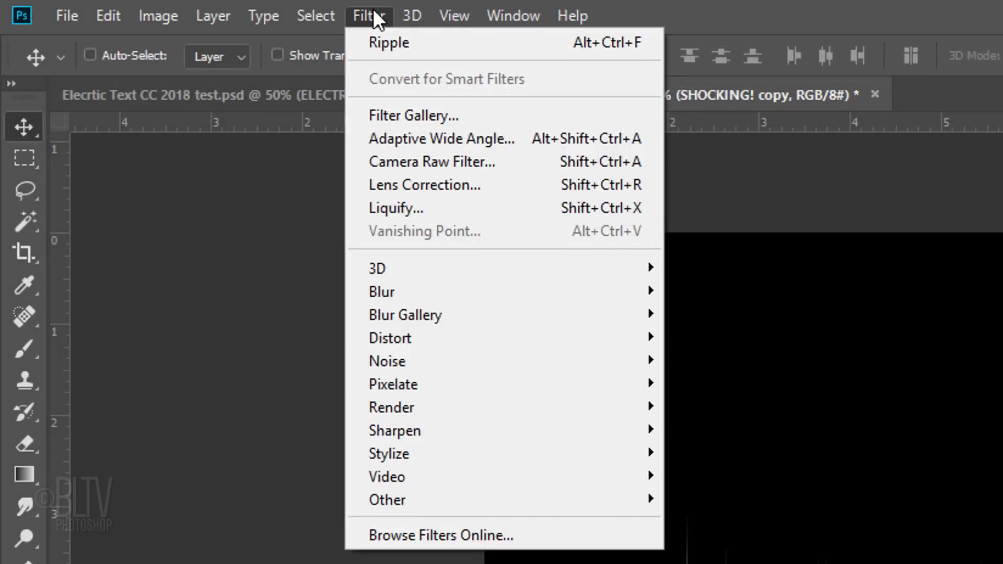
{"action": "mouse_move", "coordinate": [413, 337]}
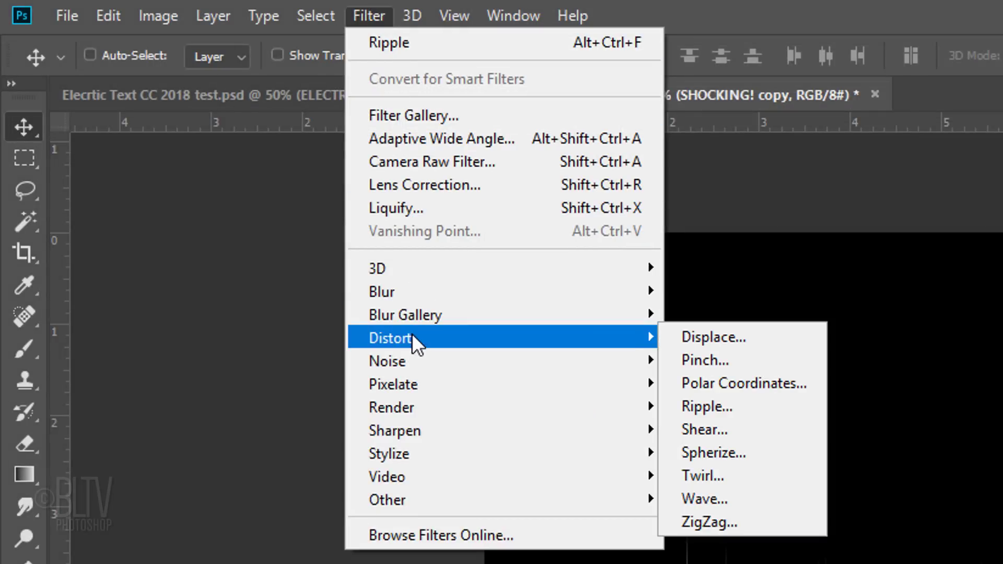
{"action": "left_click", "coordinate": [720, 406]}
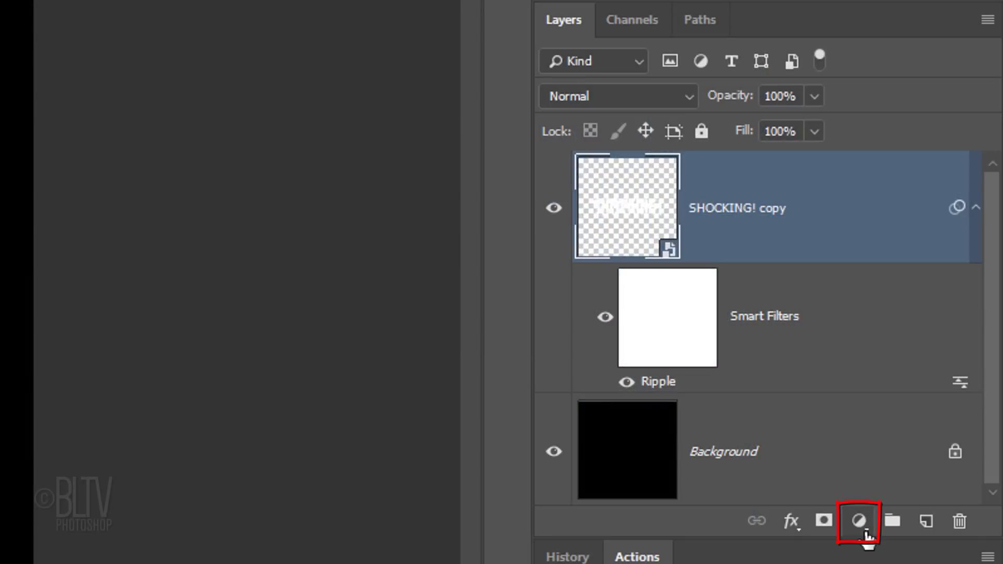
Step: Add a colorizing Hue/Saturation adjustment layer with Hue 200 and Saturation 100
{"action": "left_click", "coordinate": [859, 521]}
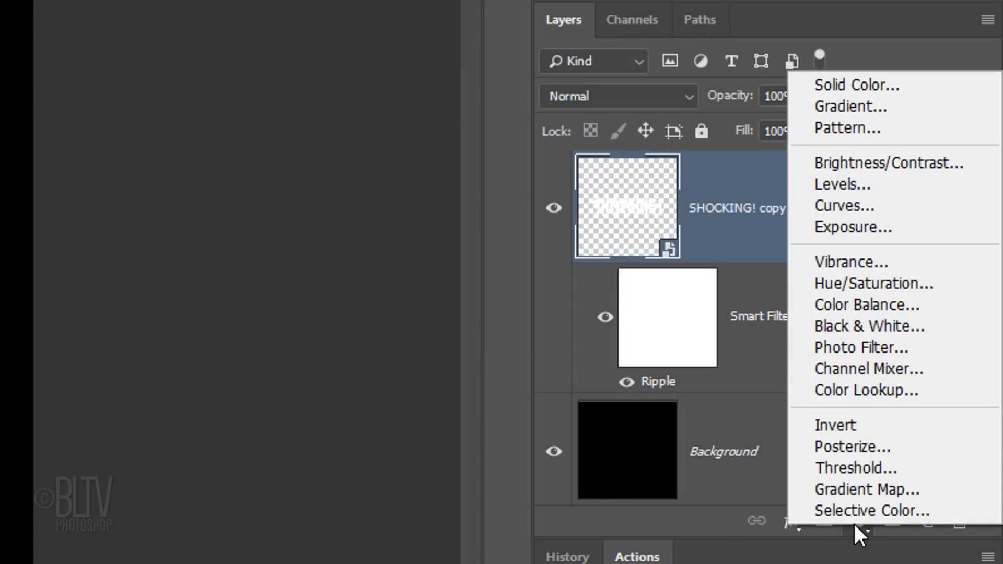
{"action": "left_click", "coordinate": [851, 290]}
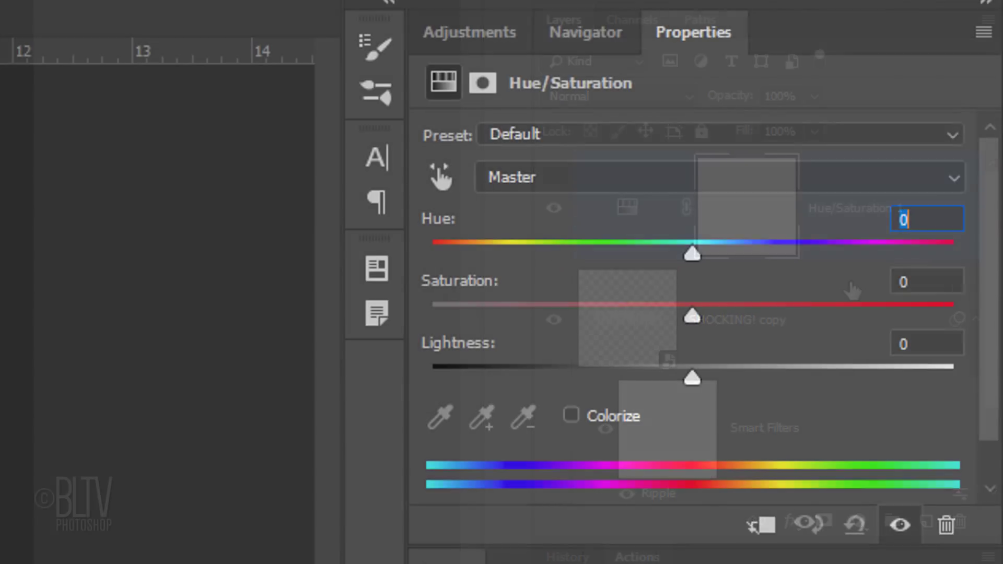
{"action": "left_click", "coordinate": [571, 416]}
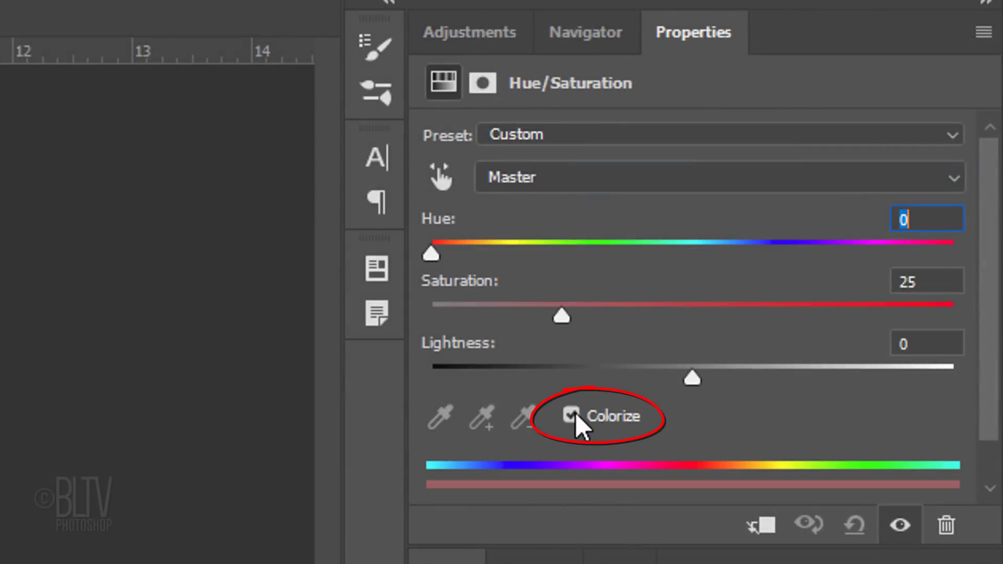
{"action": "type", "text": "200"}
{"action": "key", "text": "Tab"}
{"action": "type", "text": "100"}
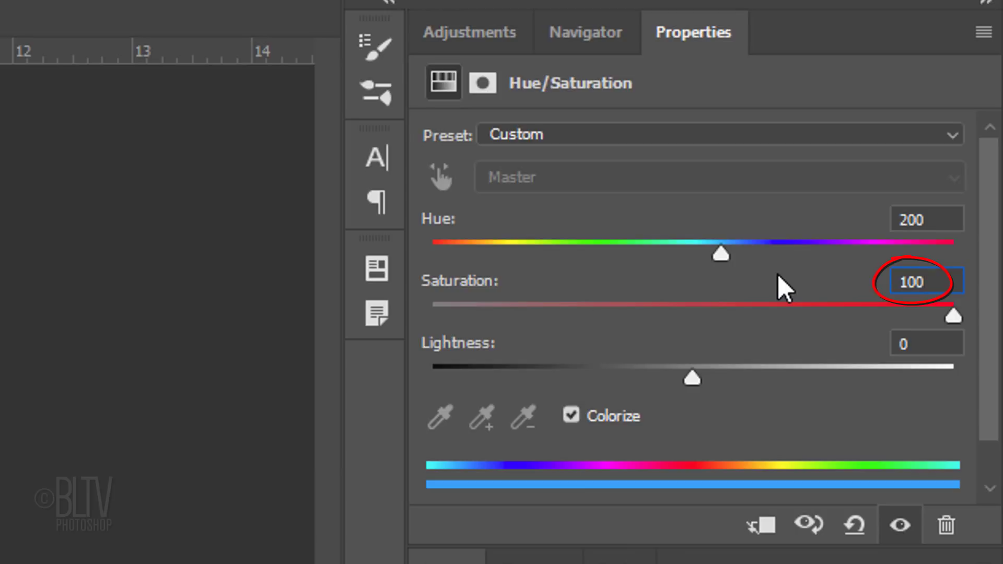